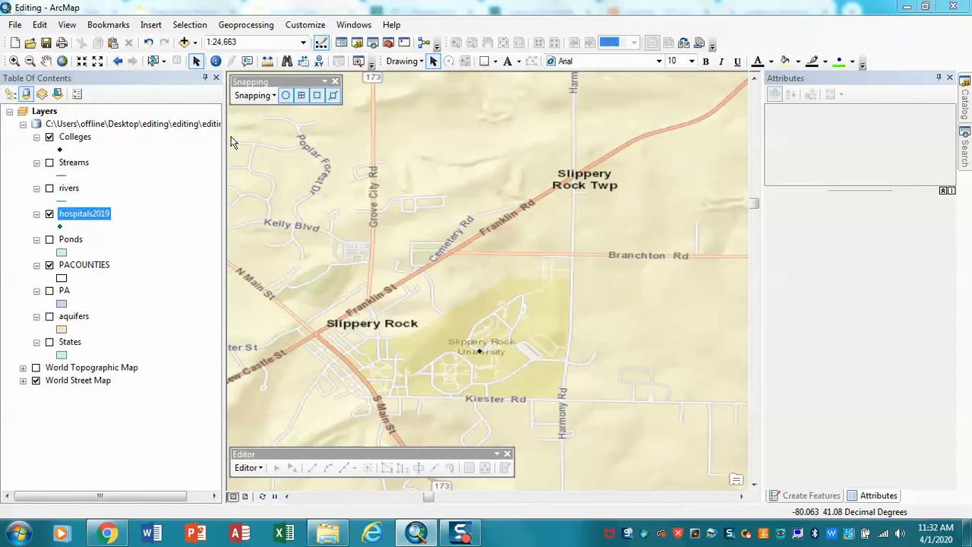
Step: Start an edit session on the hospitals2019 layer with the area around Butler in view, continuing past the spatial reference warnings
left_click(118, 62)
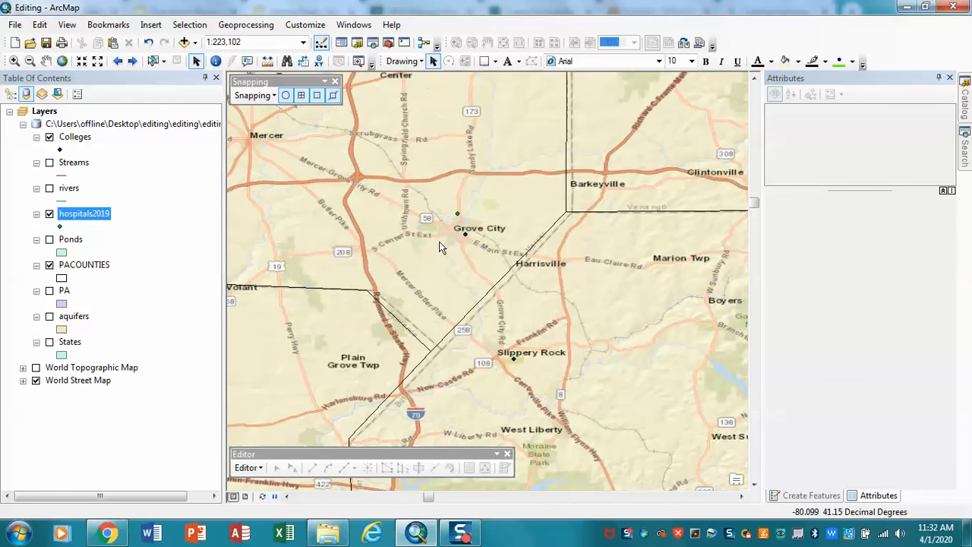
left_click(46, 61)
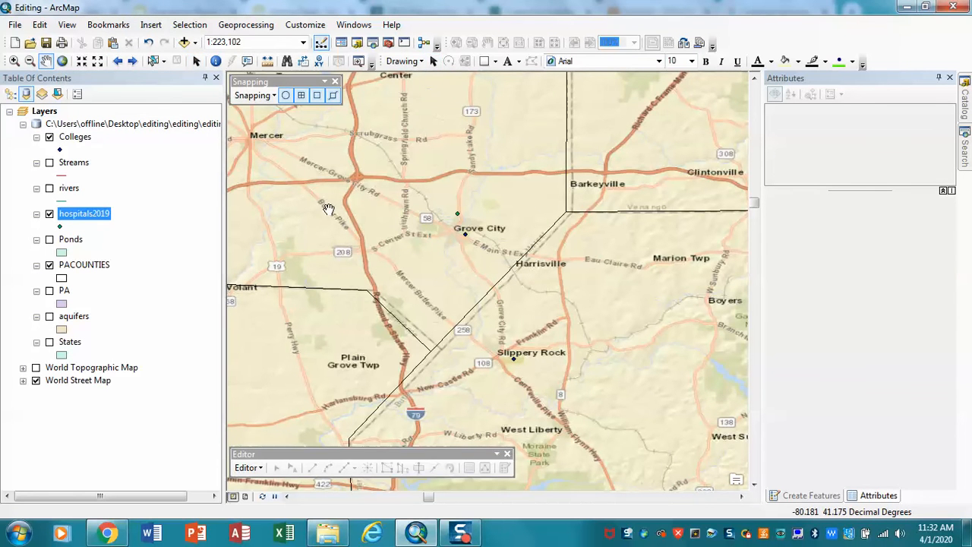
left_click(98, 63)
left_click(98, 66)
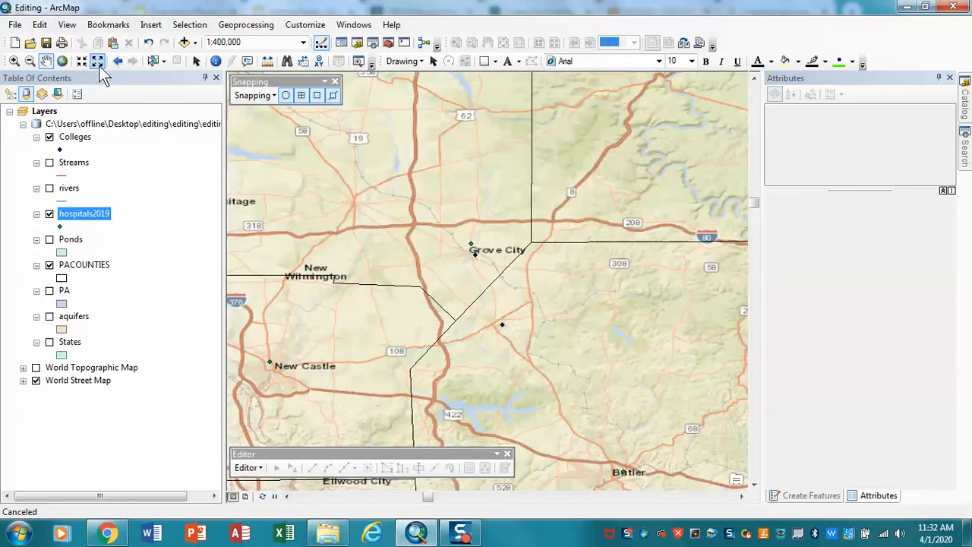
left_click_drag(526, 322, 457, 222)
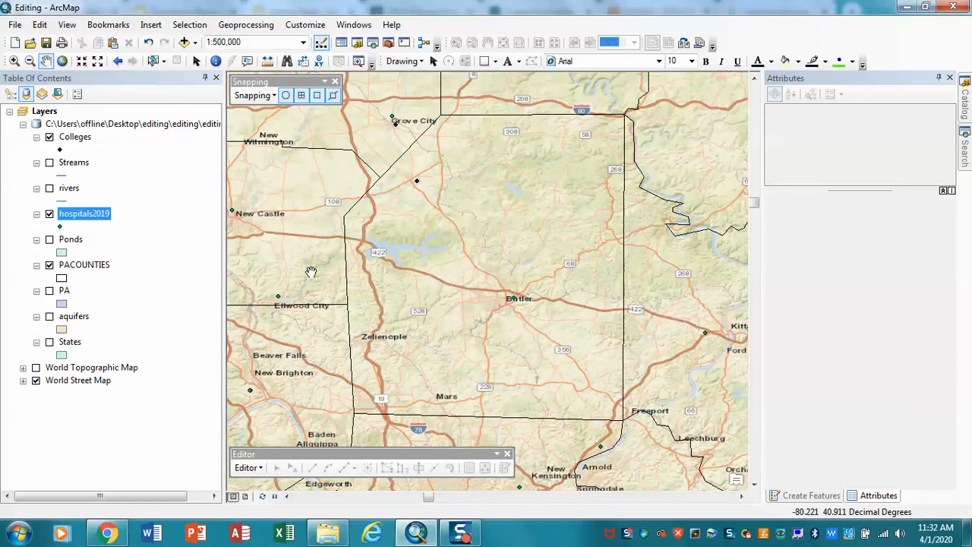
right_click(103, 215)
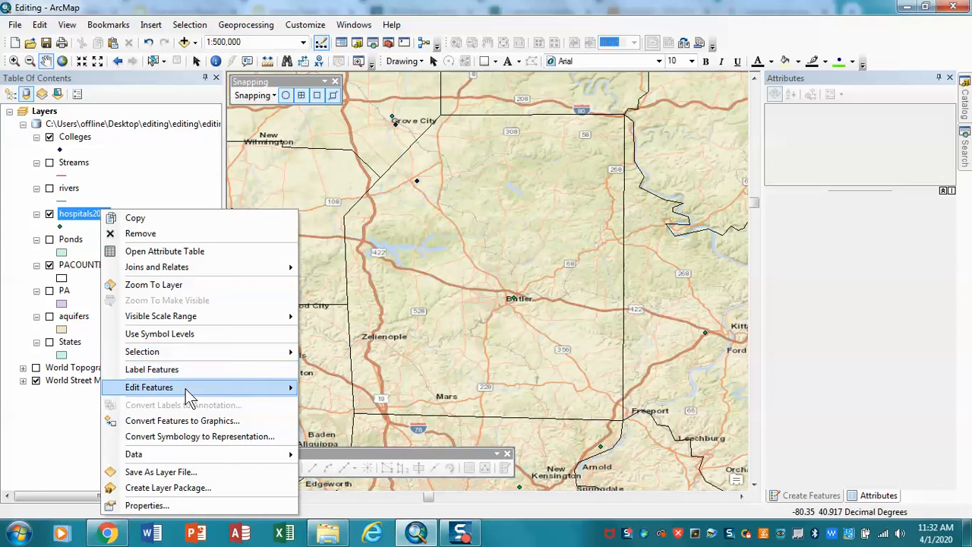
mouse_move(185, 388)
left_click(334, 390)
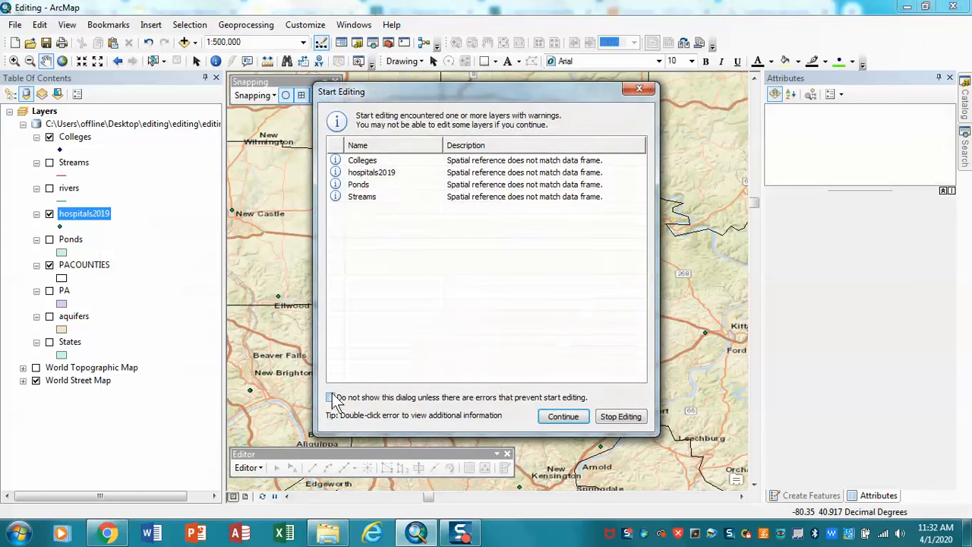
left_click(563, 417)
Step: Choose the hospitals2019 feature template with the Point construction tool
left_click(940, 78)
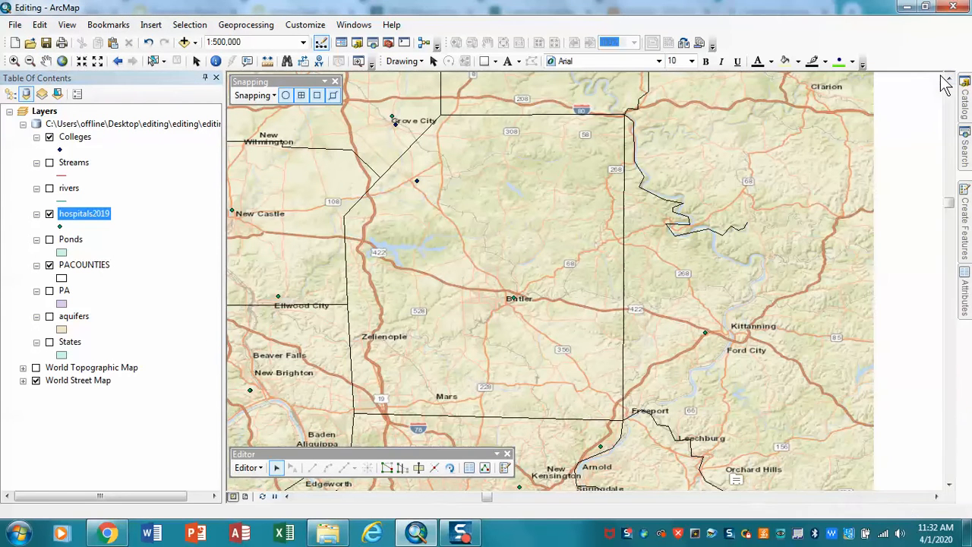
mouse_move(963, 215)
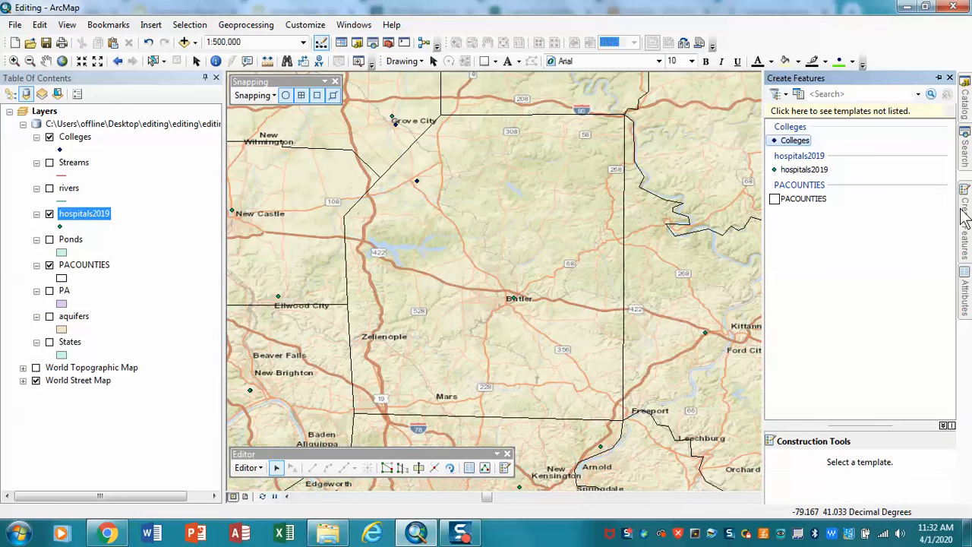
left_click(810, 170)
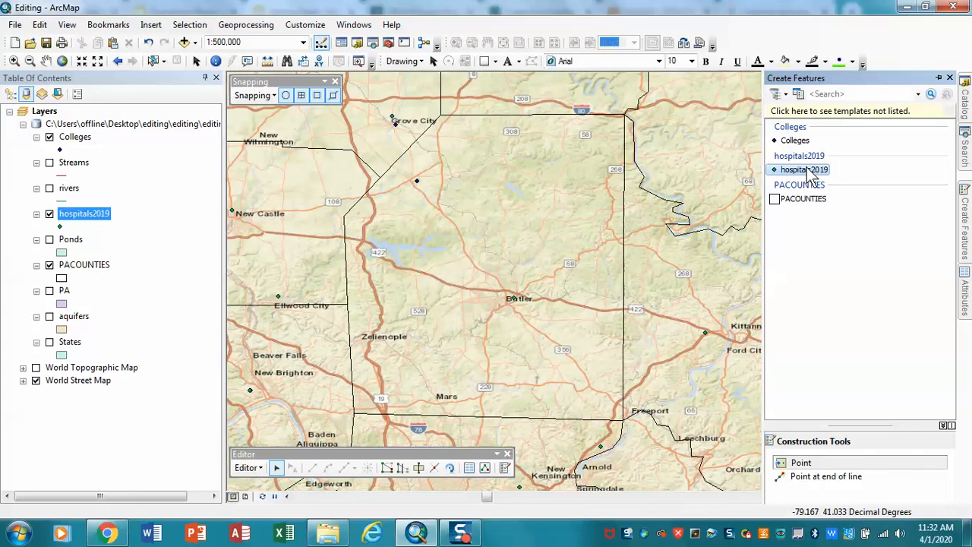
left_click(808, 464)
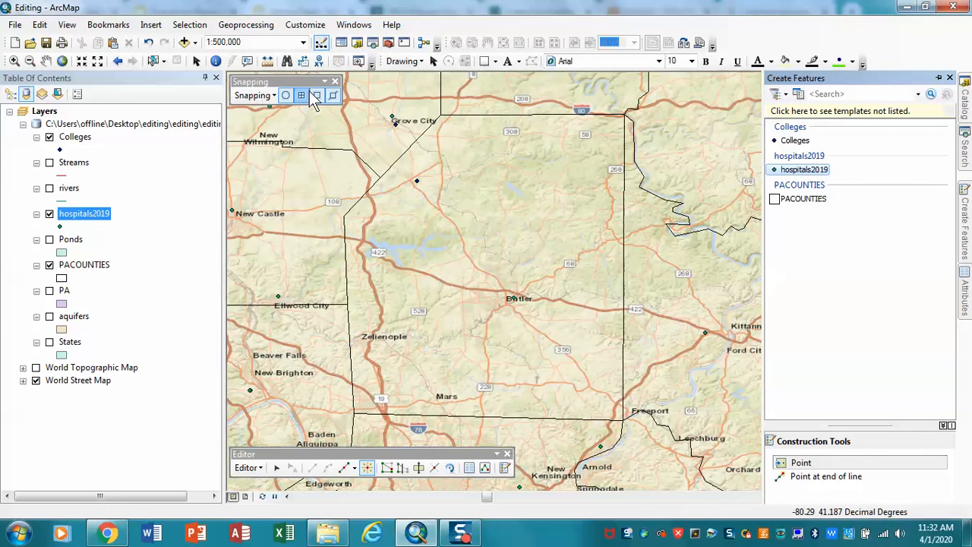
Step: Close the Snapping toolbar and display it again
left_click(335, 81)
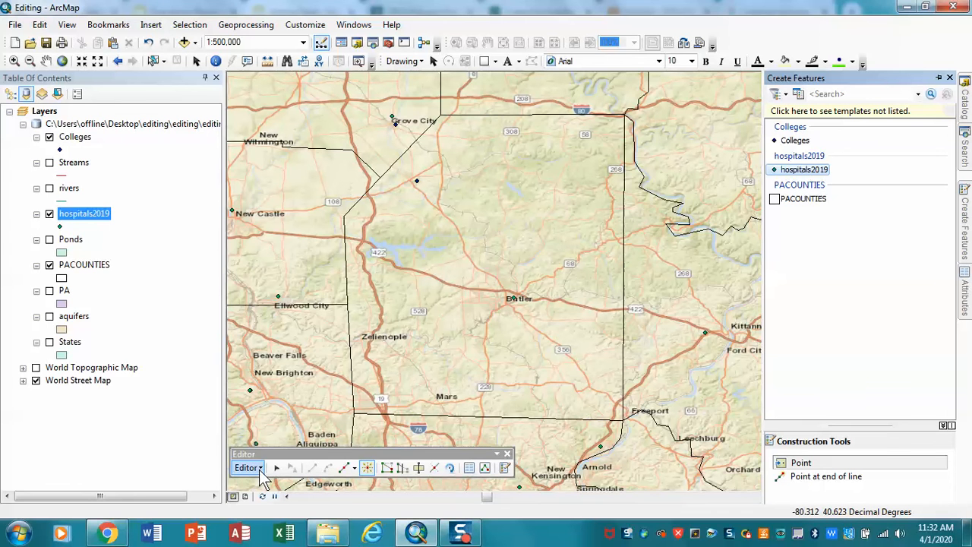
left_click(259, 468)
mouse_move(320, 401)
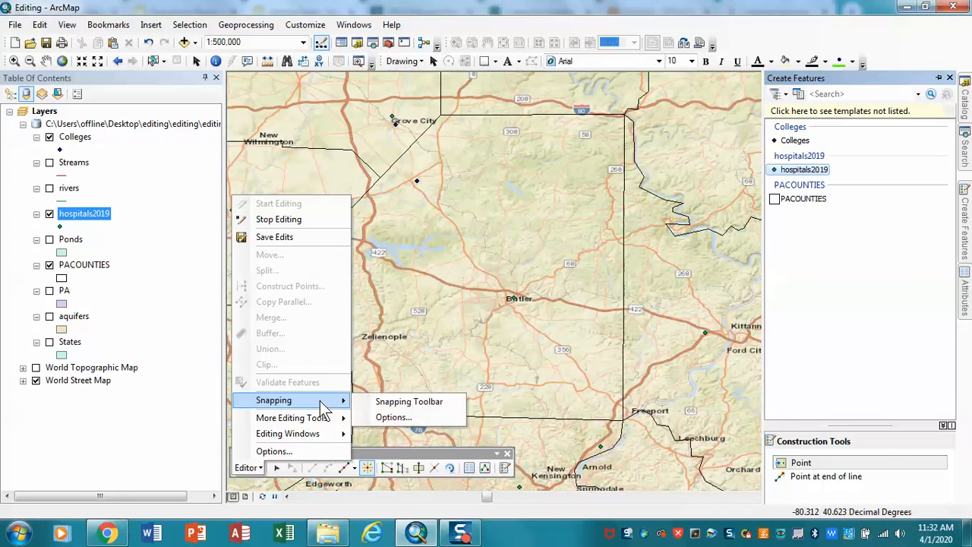
left_click(383, 405)
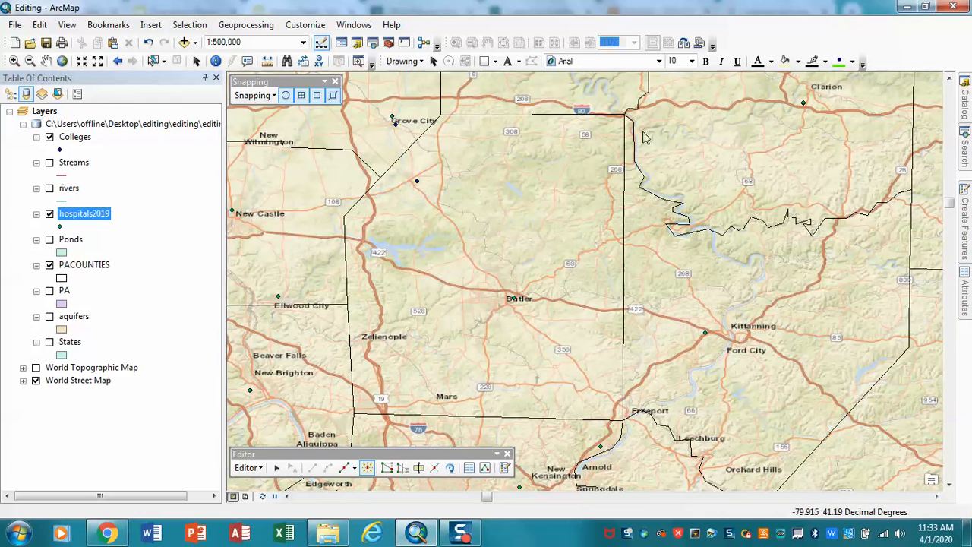
Step: Keep Create Features docked open and add two hospital points: one on the county's southern boundary southwest of Mars, one southeast of Butler
mouse_move(966, 228)
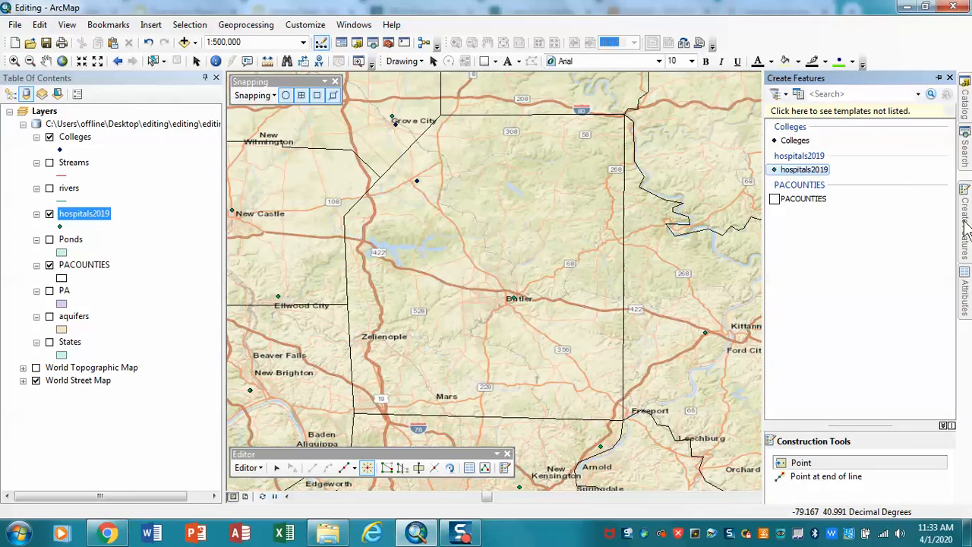
left_click(938, 78)
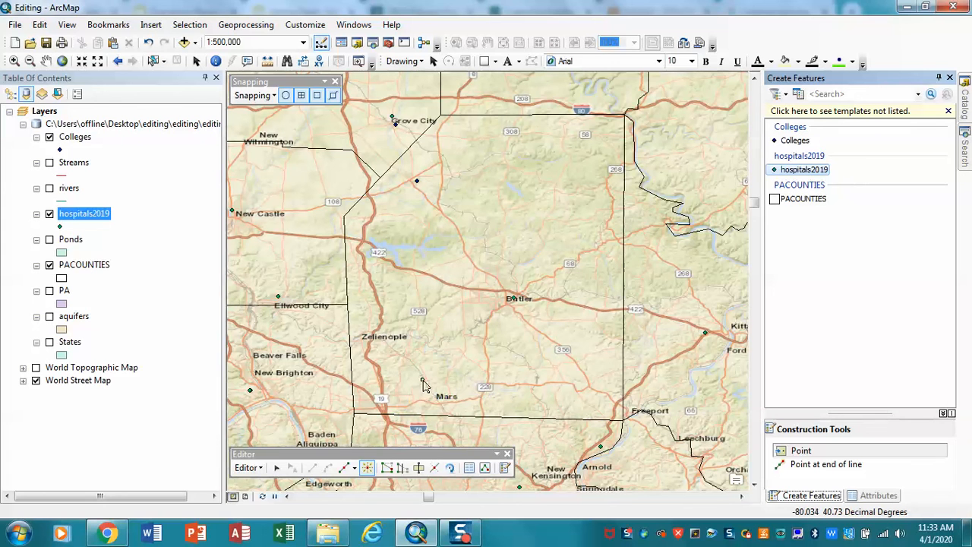
left_click(398, 416)
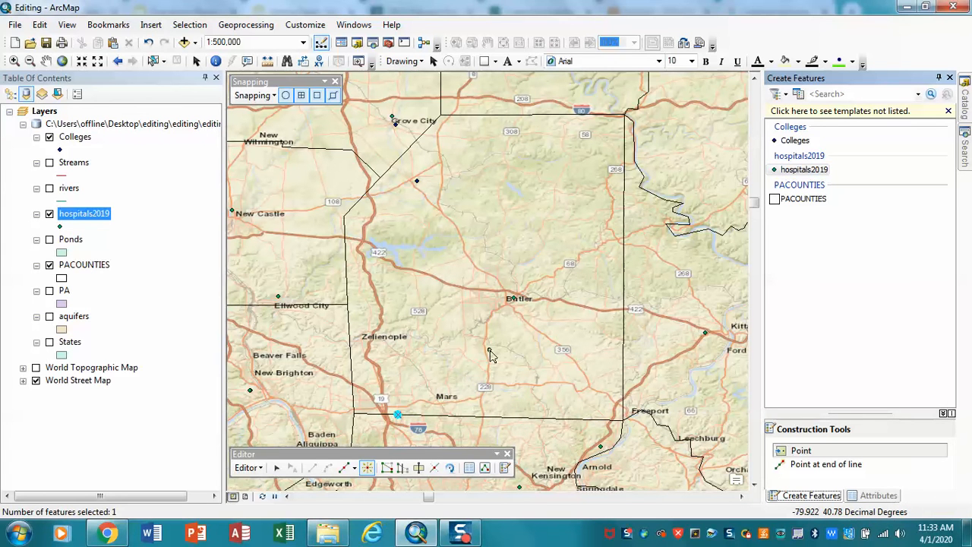
left_click(527, 330)
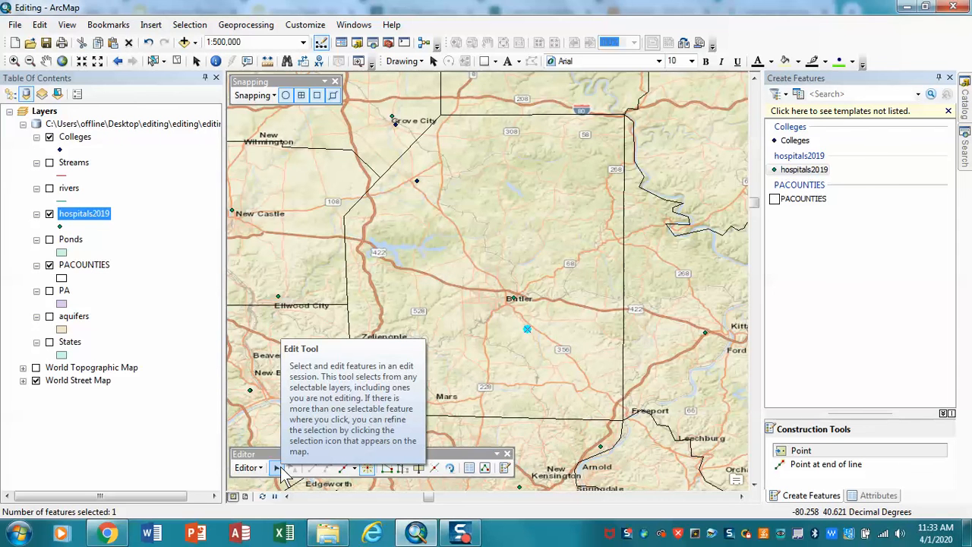
Step: Move the new hospital point southeast of Butler straight south, snapping it to the county's southern boundary edge
left_click(277, 468)
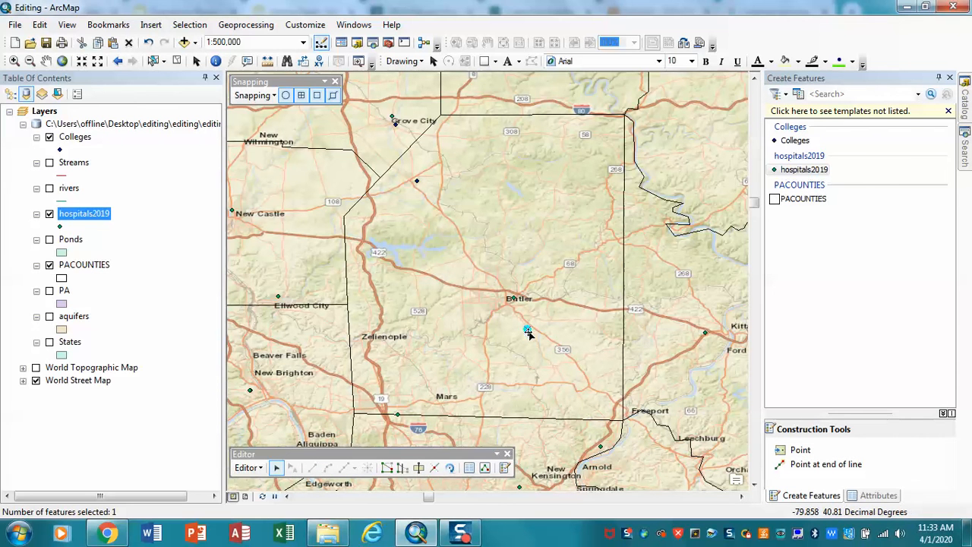
left_click(539, 332)
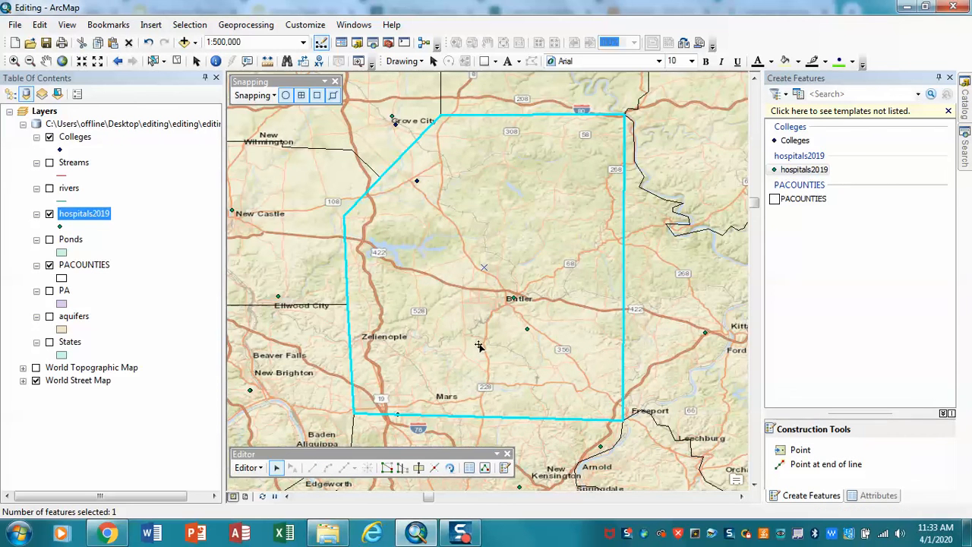
left_click(527, 330)
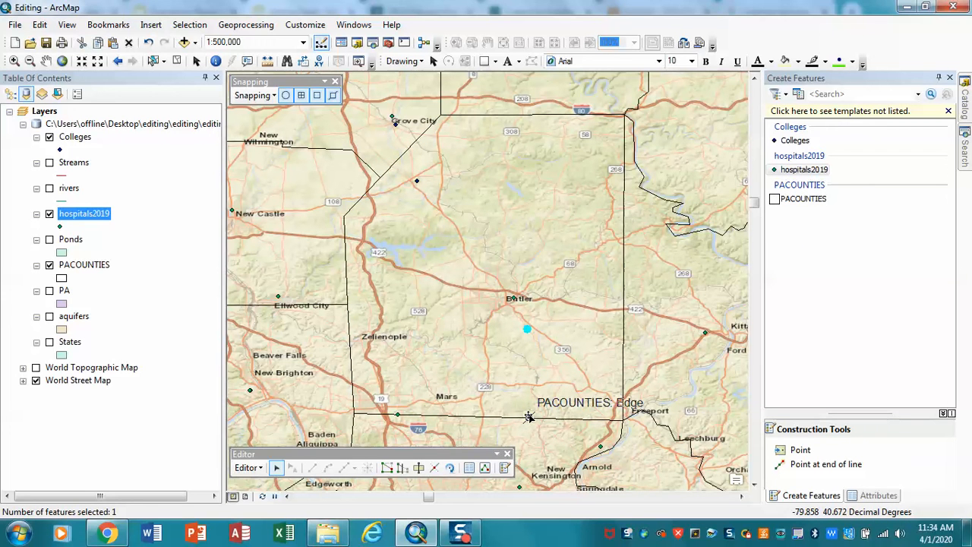
left_click_drag(529, 417, 528, 417)
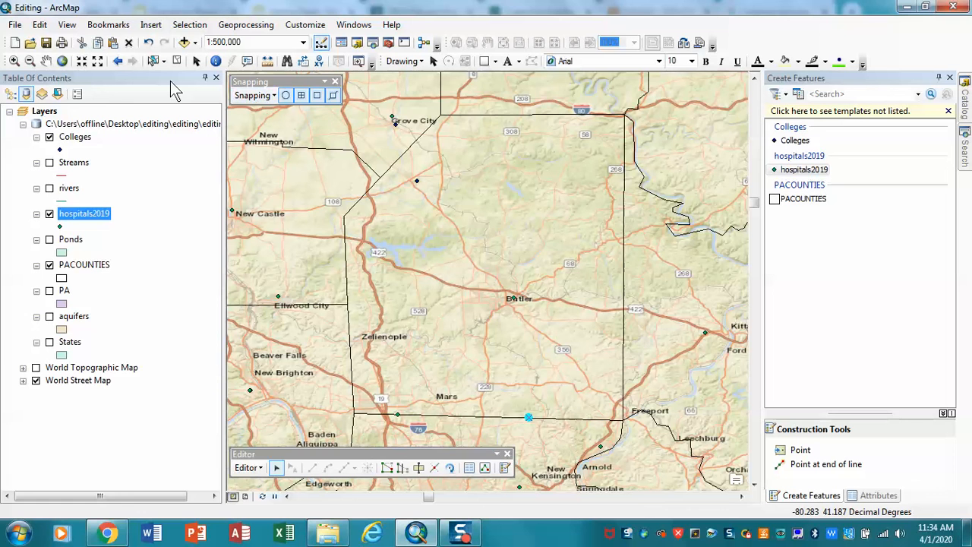
Step: Identify the hospital point at Grove City to view its attributes, and close the results
left_click(215, 60)
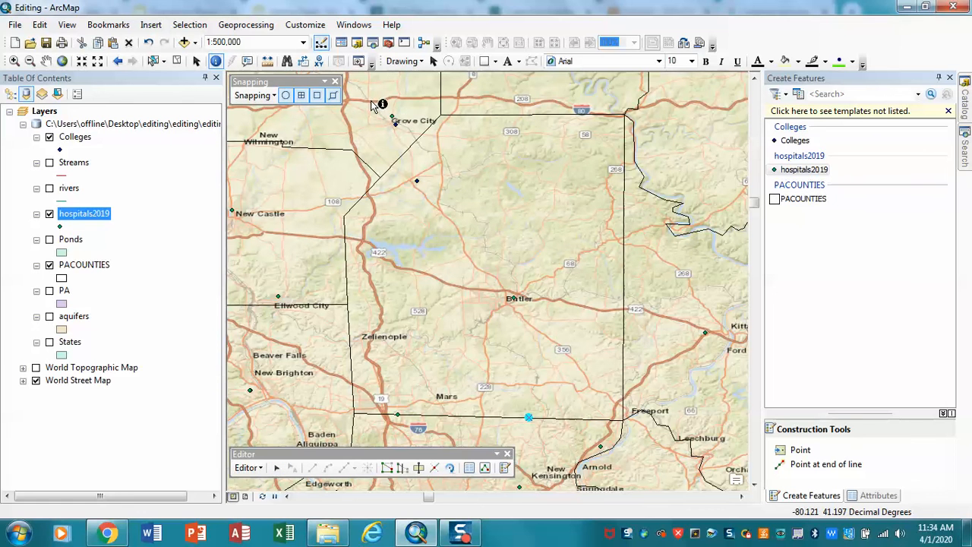
left_click(392, 117)
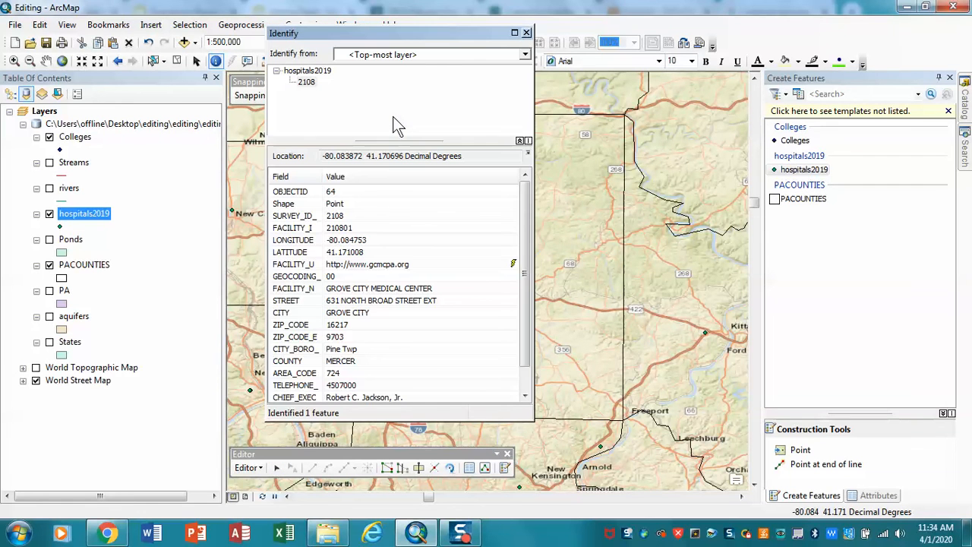
left_click(526, 33)
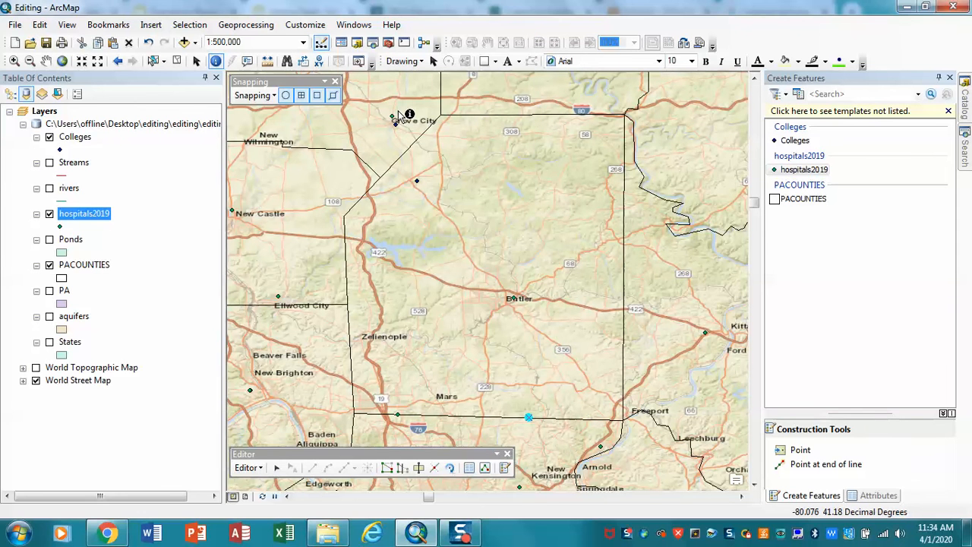
Step: Delete the hospital point at Grove City with the Edit Tool
left_click(276, 467)
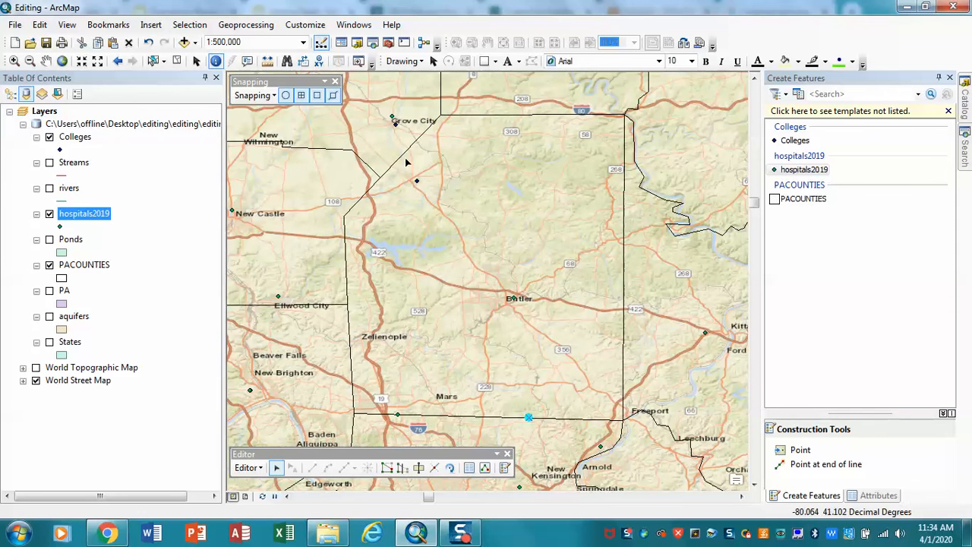
left_click(393, 118)
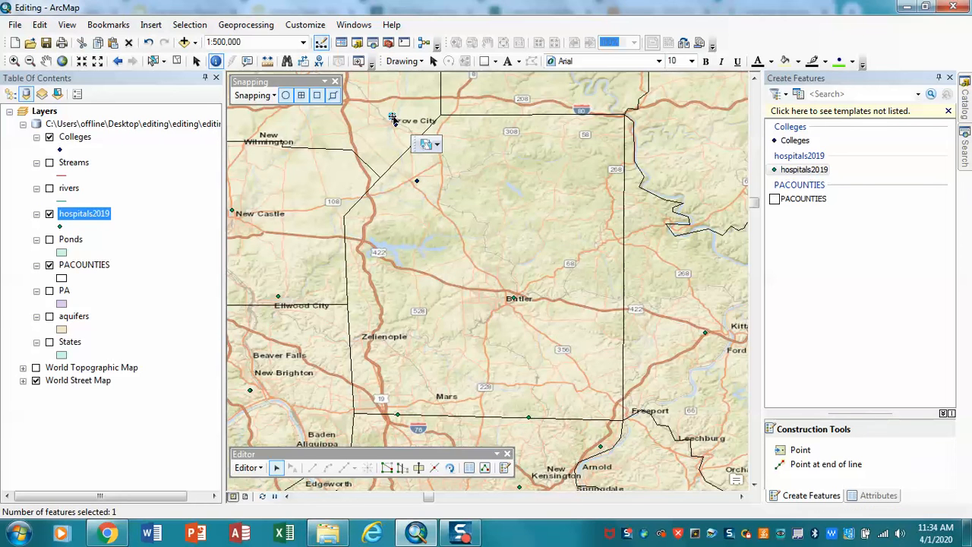
key("Delete")
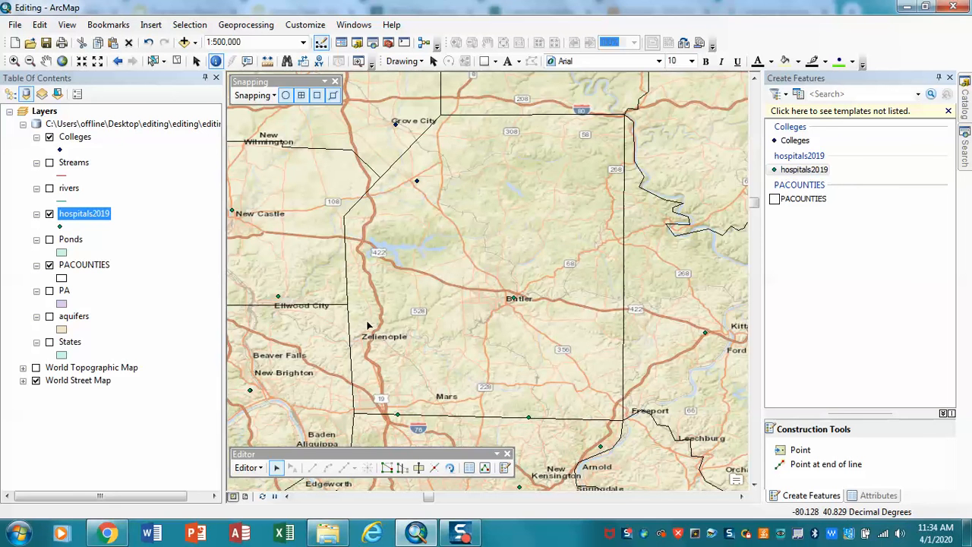
Step: Save the edits and stop the edit session
left_click(259, 469)
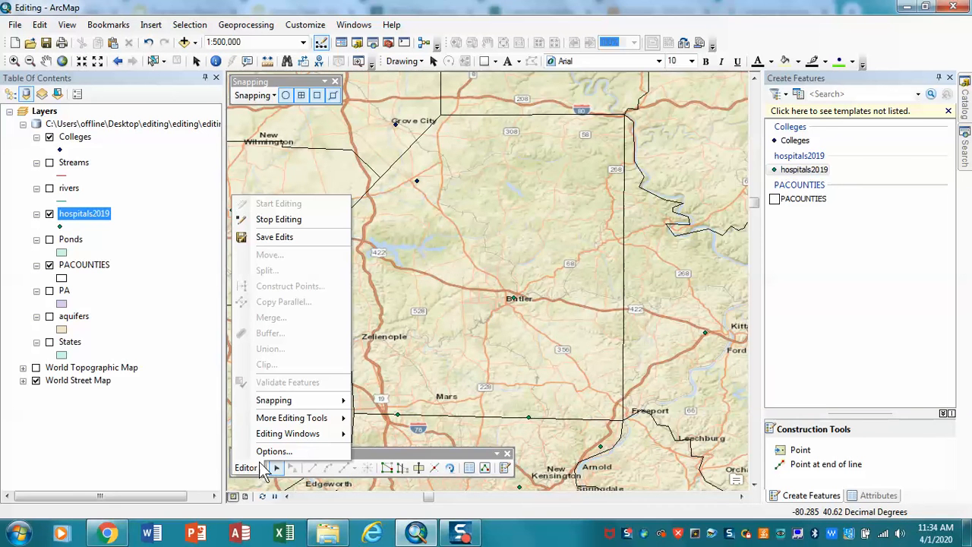
left_click(323, 240)
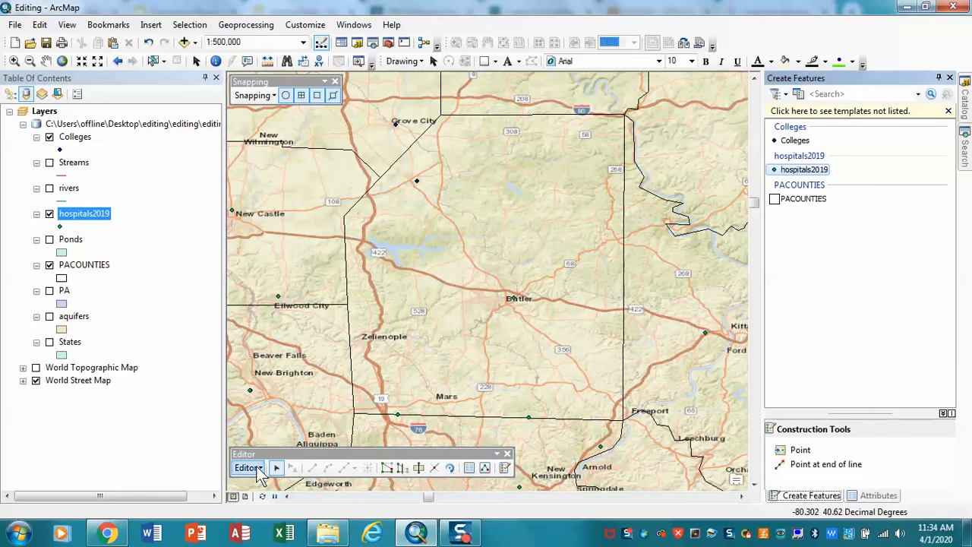
left_click(257, 468)
left_click(304, 219)
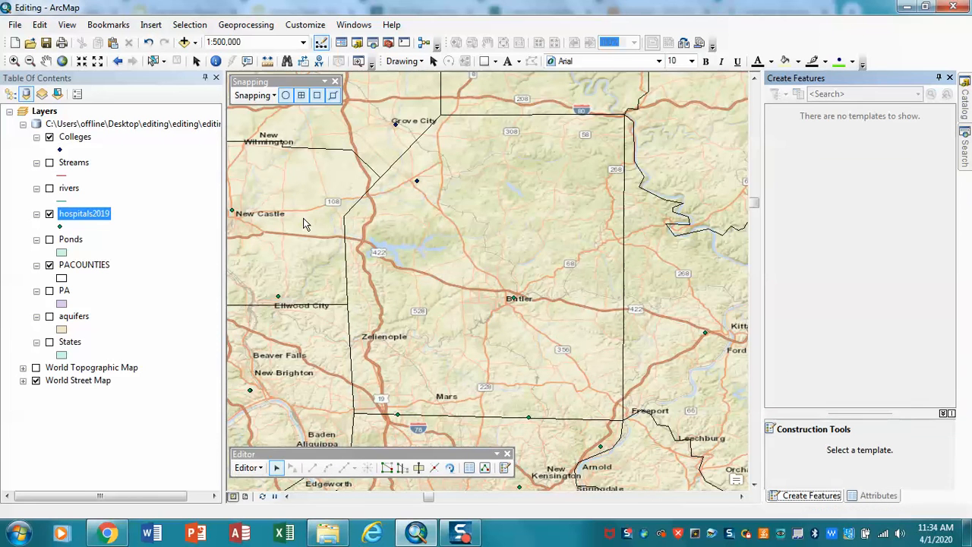